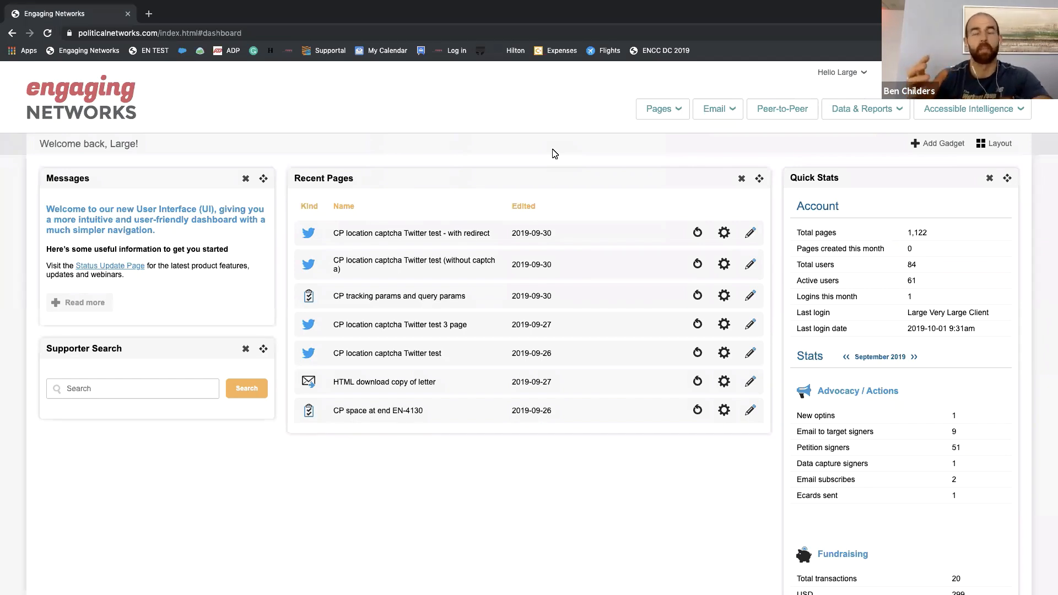
Step: Start a supporter data import and choose TEST FORNGS.csv from the Downloads folder, sorted by date modified
{"action": "left_click", "coordinate": [853, 114]}
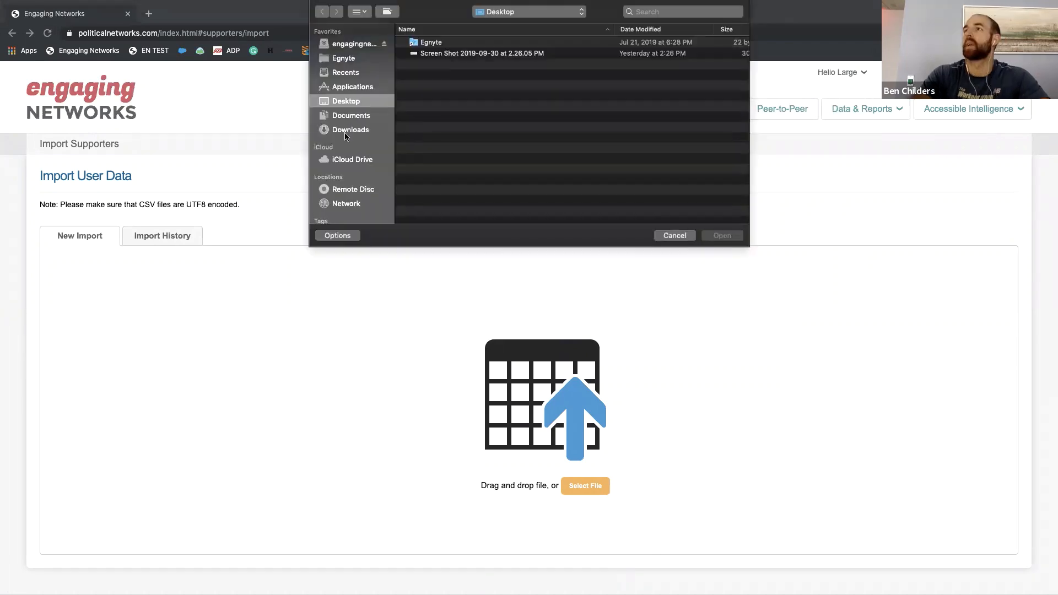
{"action": "left_click", "coordinate": [348, 131]}
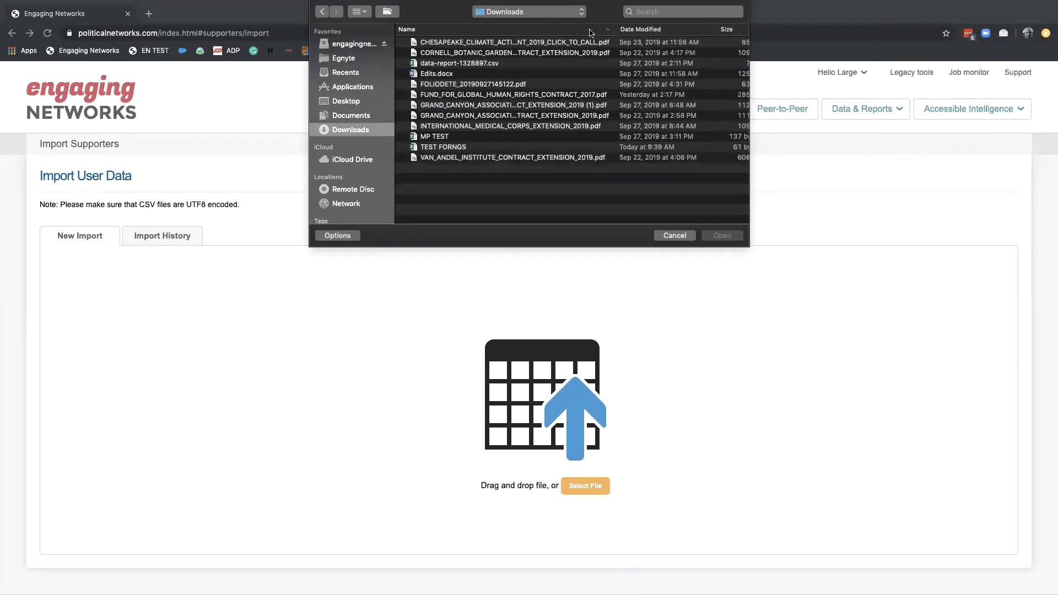
{"action": "left_click", "coordinate": [645, 30]}
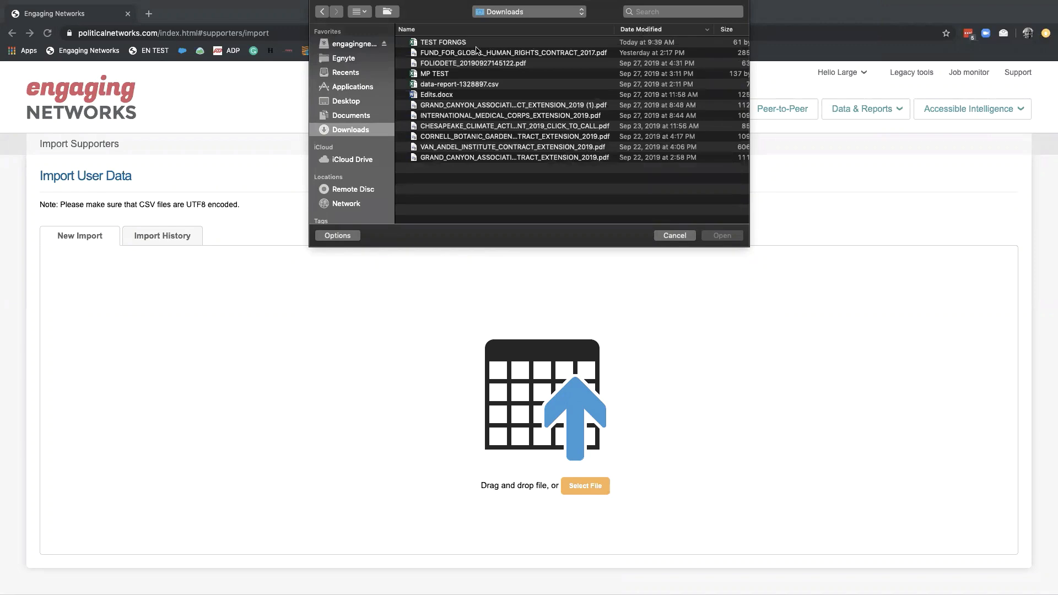
{"action": "double_click", "coordinate": [467, 44]}
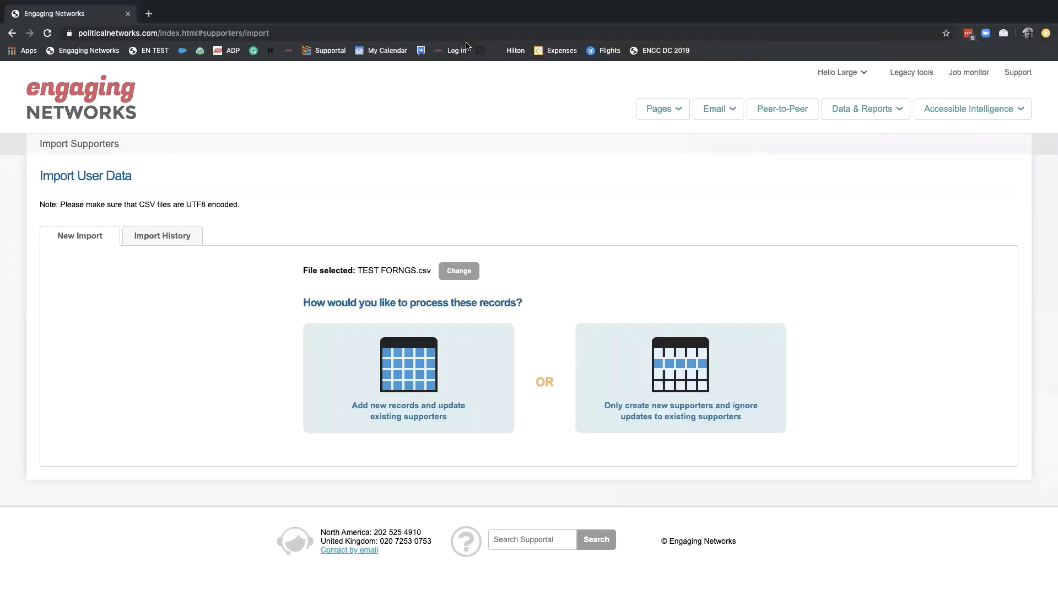
Step: Process the records by adding new ones and updating existing supporters, and proceed to mapping the data
{"action": "left_click", "coordinate": [432, 356]}
{"action": "scroll", "coordinate": [432, 357], "scroll_direction": "down", "scroll_amount": 2}
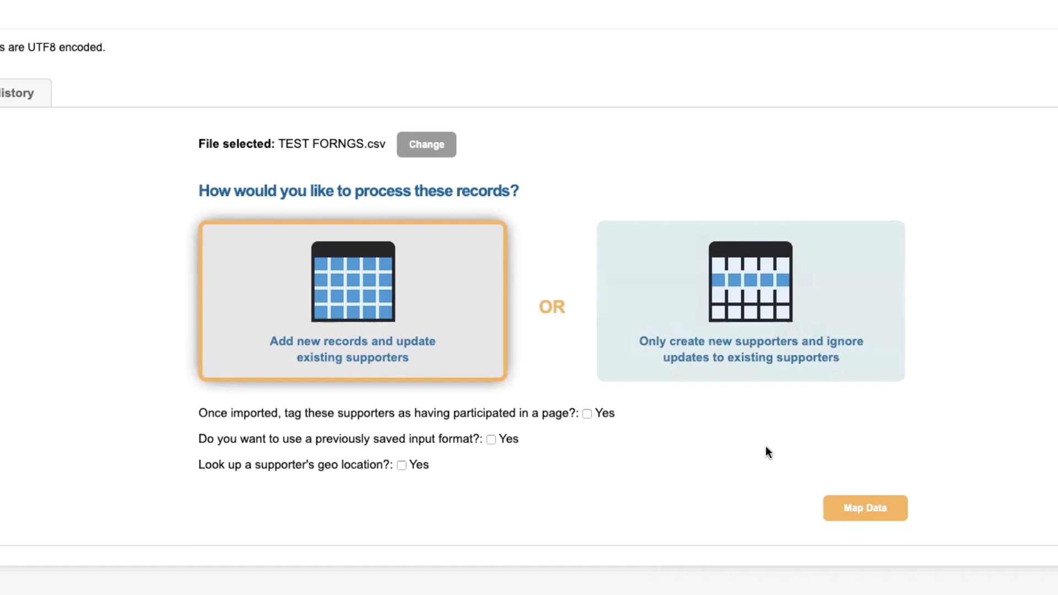
{"action": "left_click", "coordinate": [858, 508]}
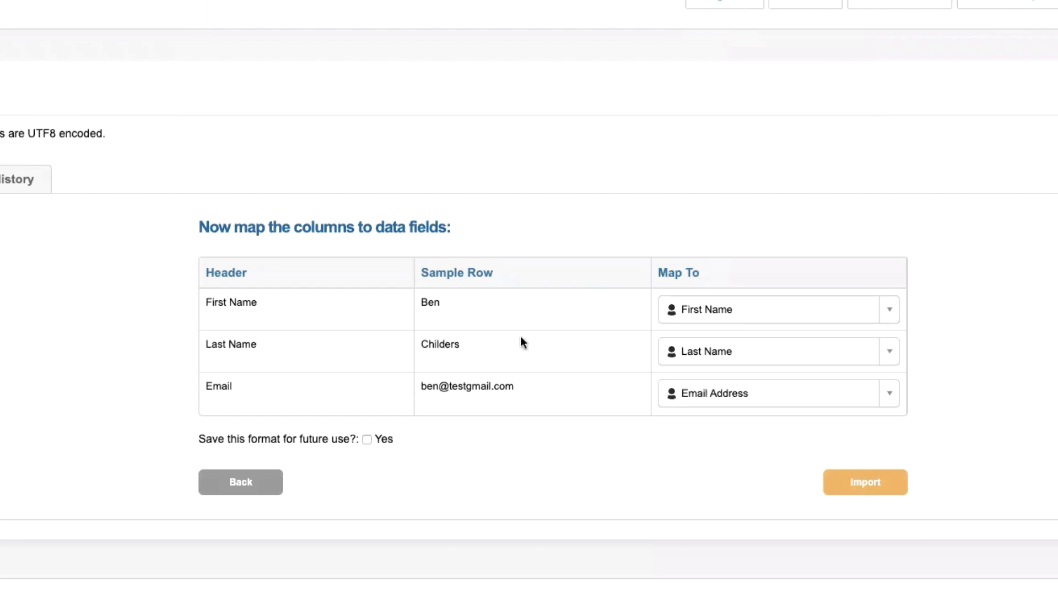
Step: Save the column mapping format for future use as testforngs and select that name for copying
{"action": "left_click", "coordinate": [367, 439]}
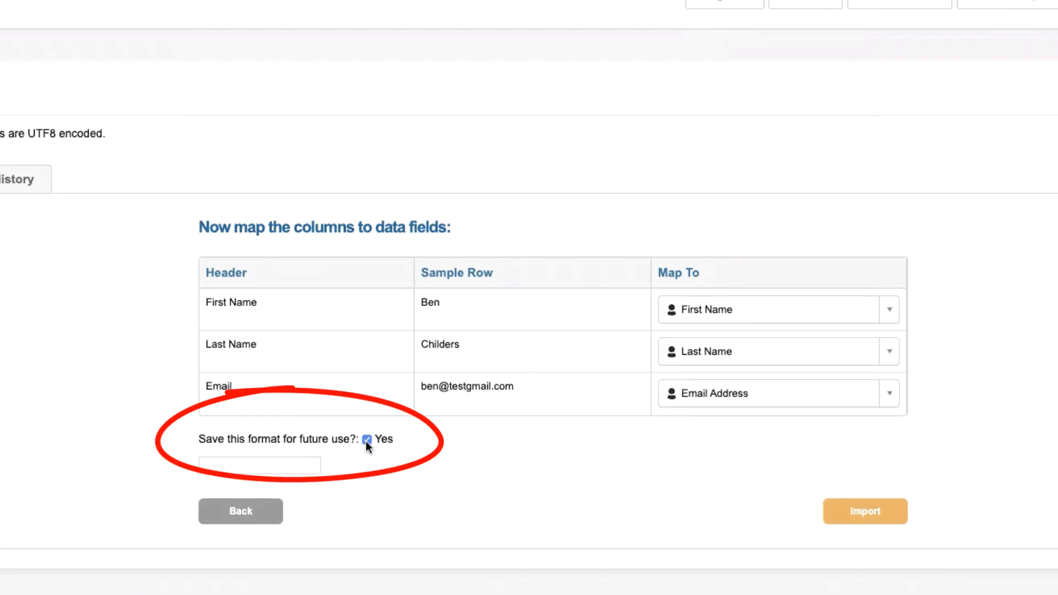
{"action": "left_click", "coordinate": [287, 462]}
{"action": "type", "text": "testfo"}
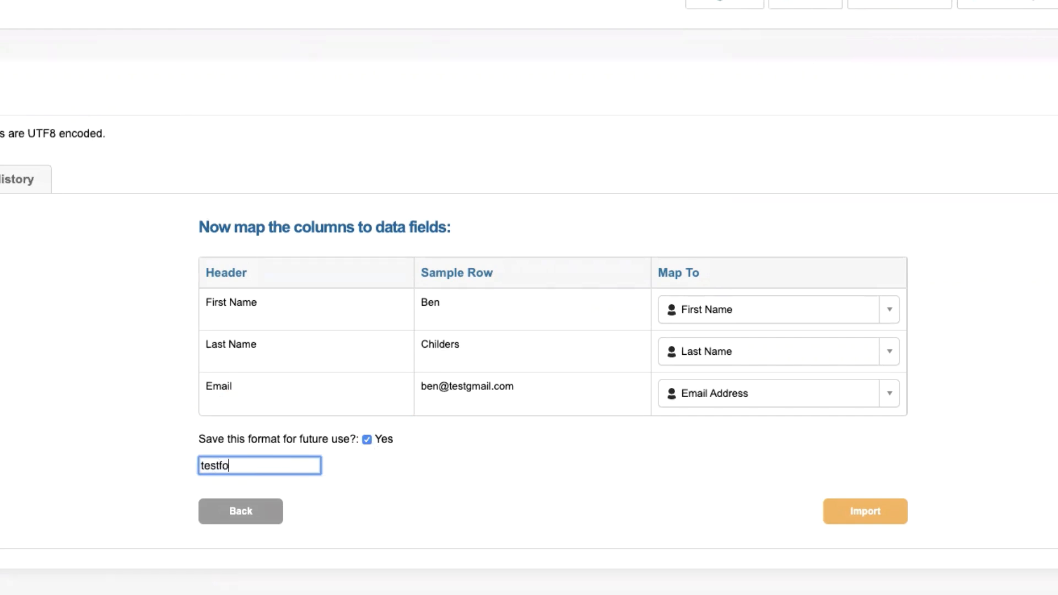
{"action": "type", "text": "rngs"}
{"action": "key", "text": "super+a"}
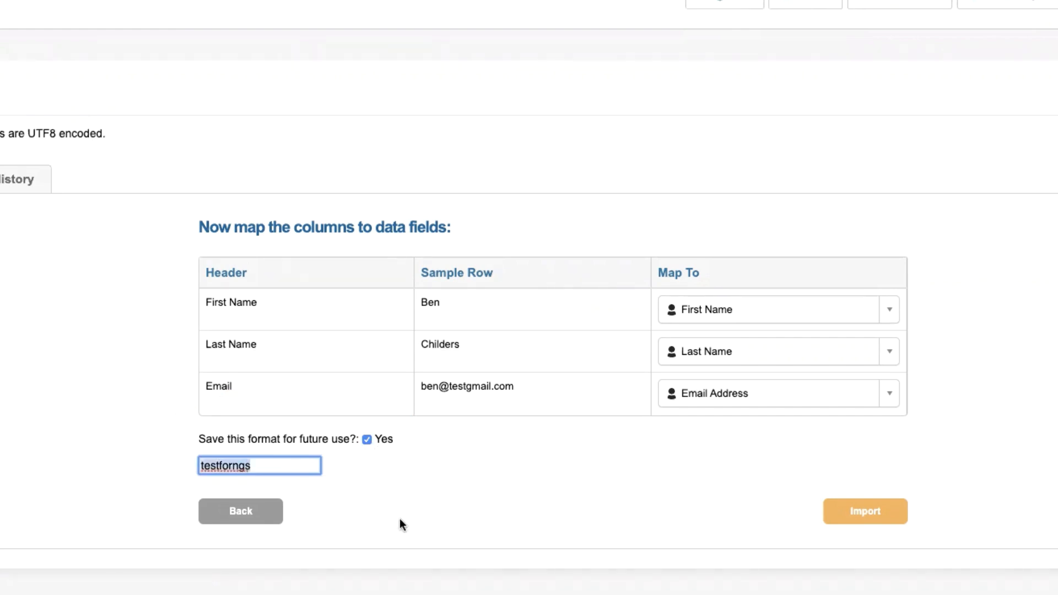
Step: Run the import of the mapped supporter data and check the new job in the refreshed job monitor
{"action": "left_click", "coordinate": [855, 510]}
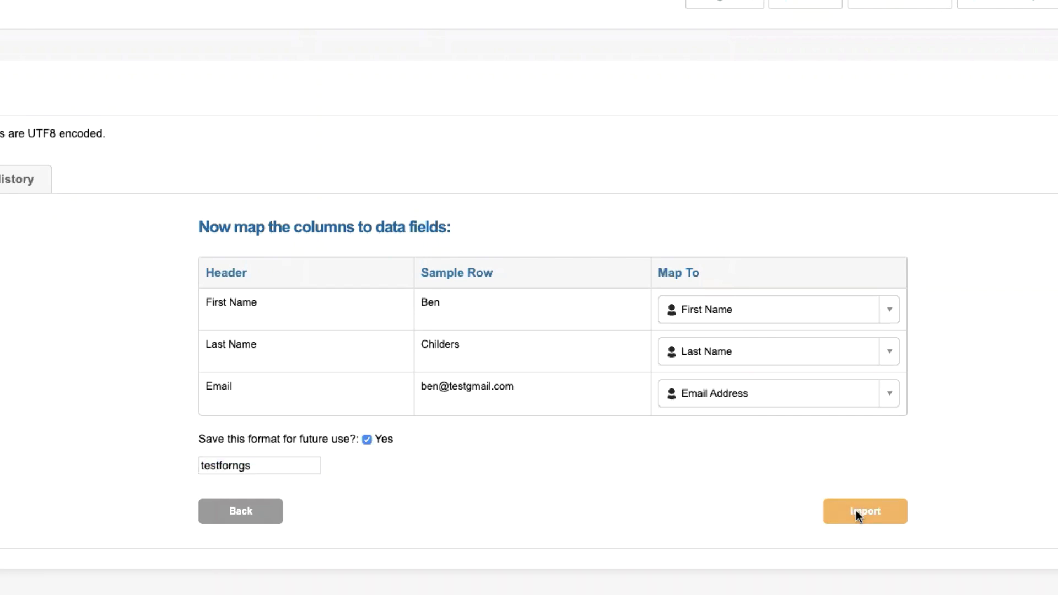
{"action": "left_click", "coordinate": [491, 335]}
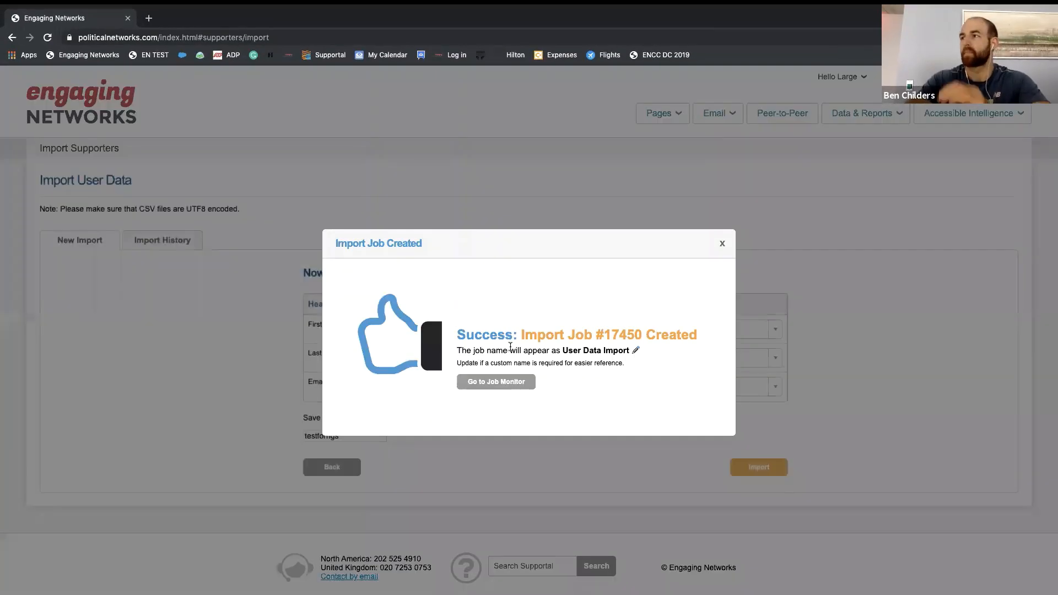
{"action": "left_click", "coordinate": [524, 382]}
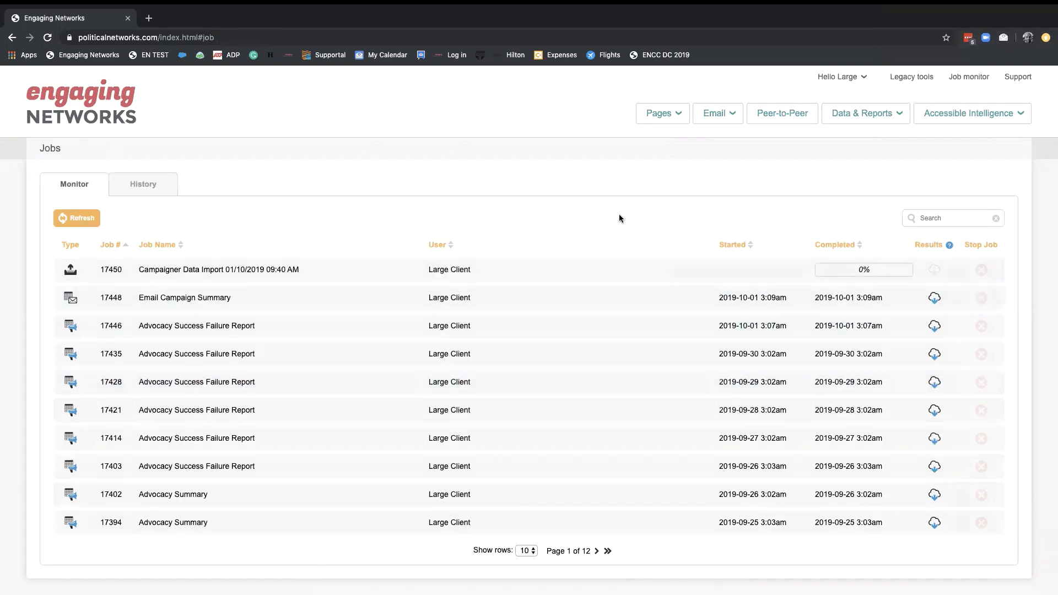
{"action": "left_click", "coordinate": [94, 221]}
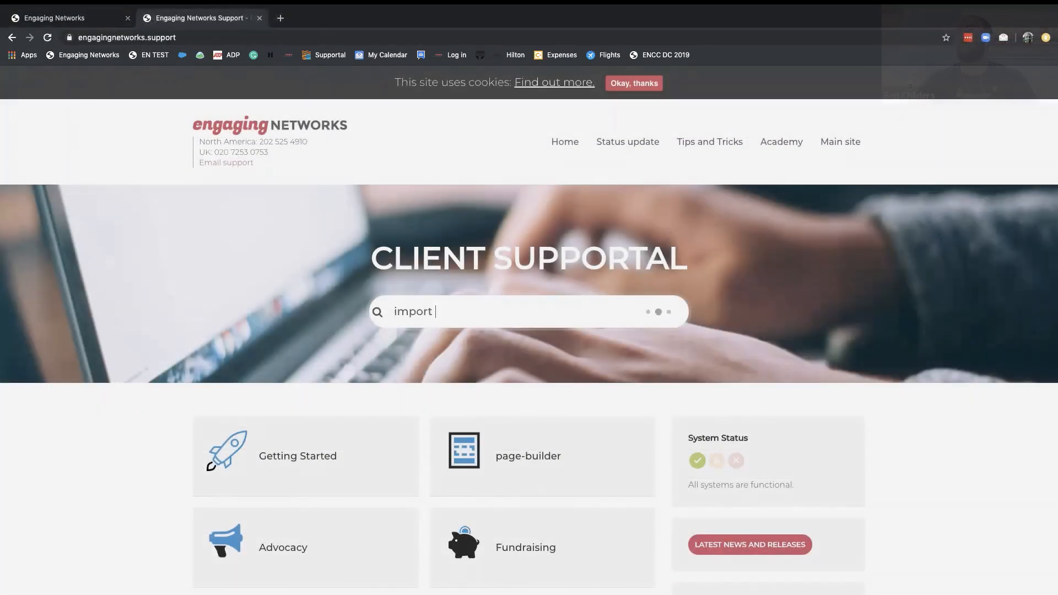
{"action": "type", "text": "api"}
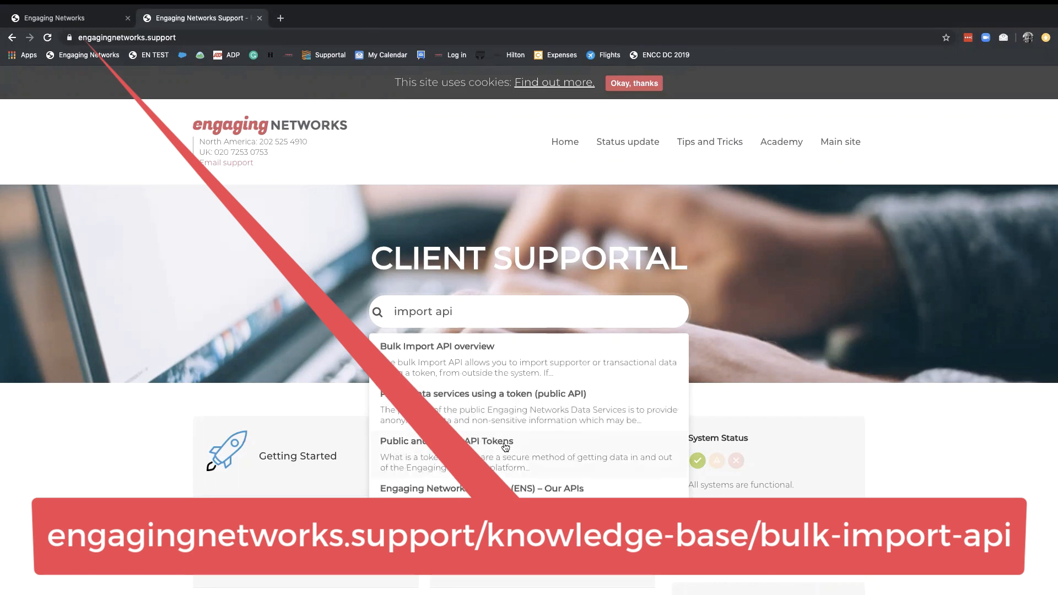
{"action": "left_click", "coordinate": [483, 370]}
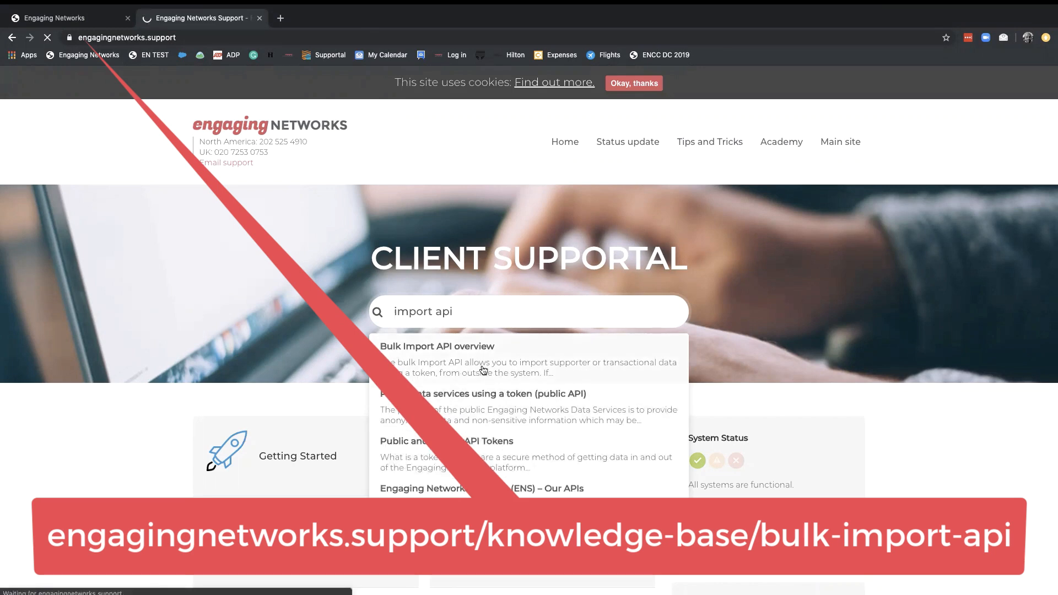
{"action": "scroll", "coordinate": [339, 458], "scroll_direction": "down", "scroll_amount": 3}
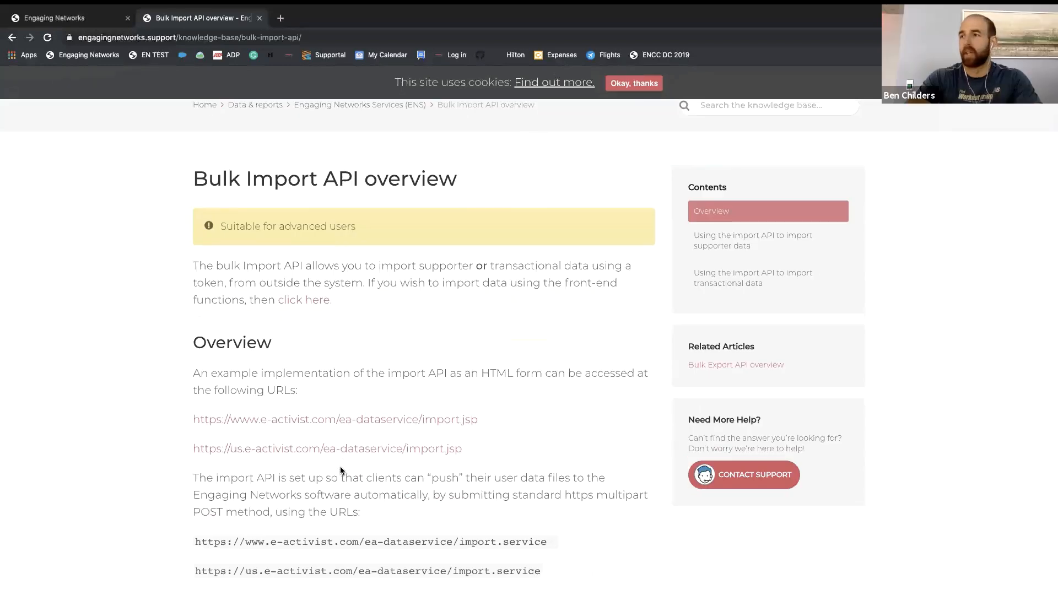
{"action": "left_click", "coordinate": [313, 422]}
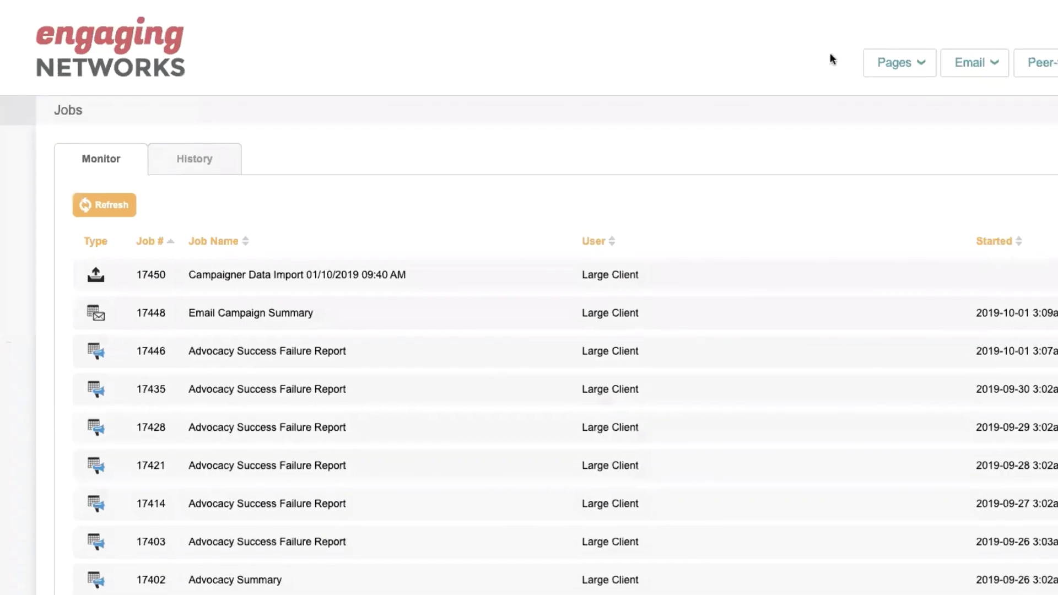
Step: Open the token list in the account settings and select the first private token for copying
{"action": "left_click", "coordinate": [829, 74]}
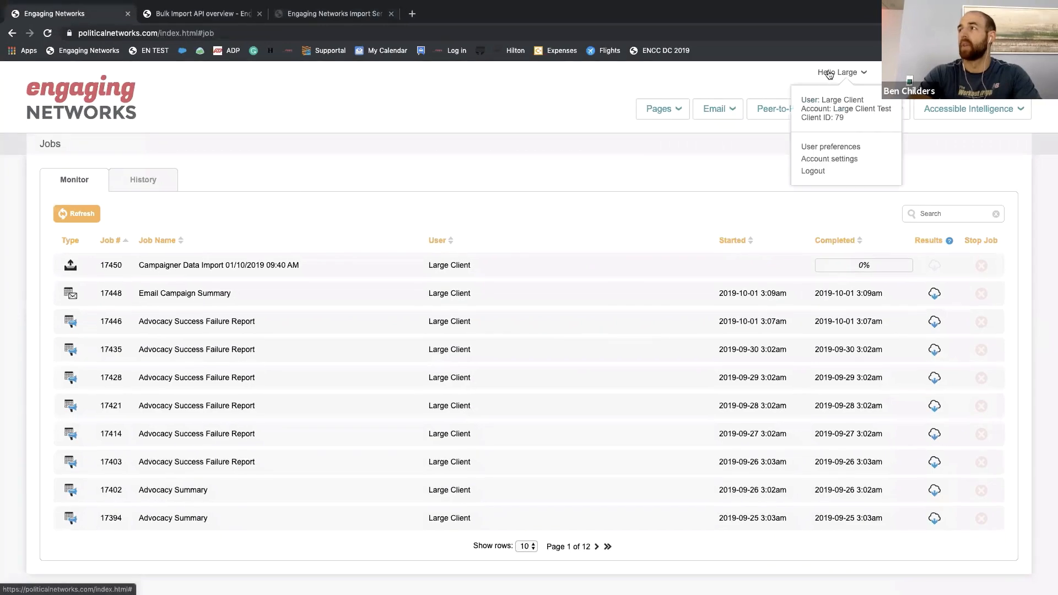
{"action": "left_click", "coordinate": [815, 159]}
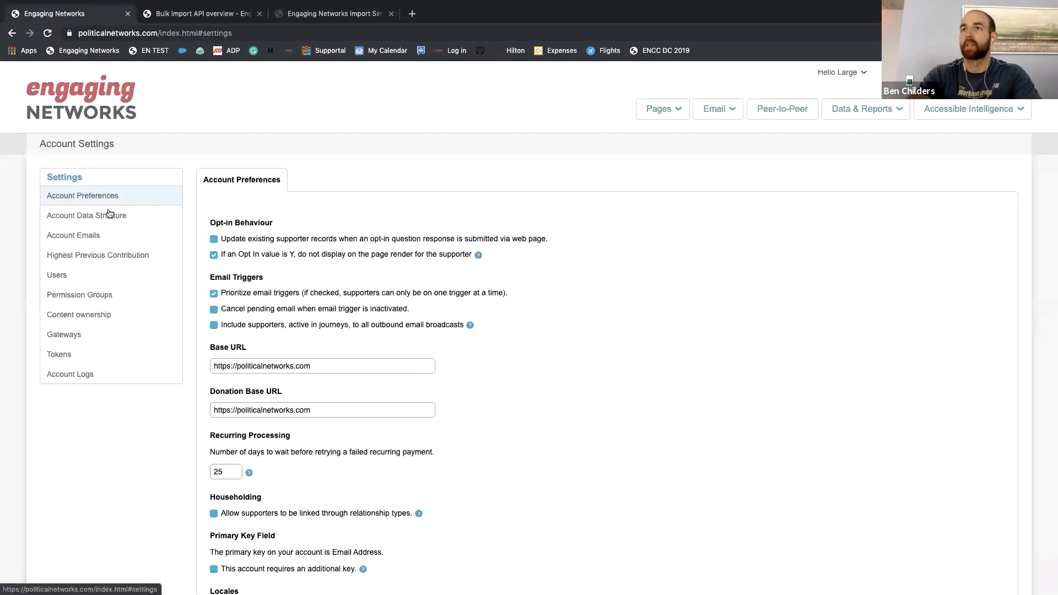
{"action": "left_click", "coordinate": [59, 354]}
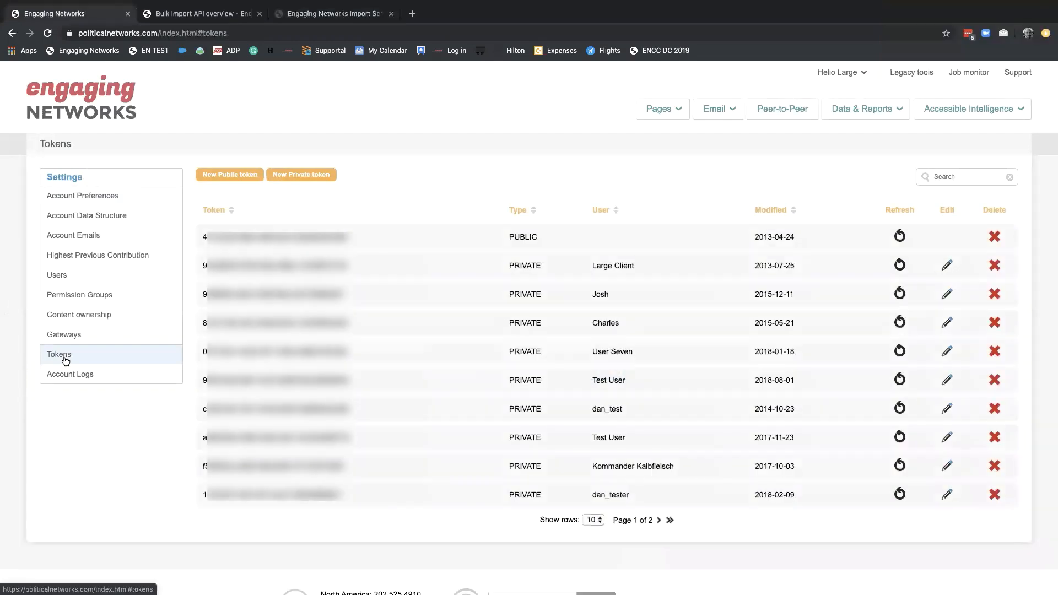
{"action": "left_click_drag", "start_coordinate": [350, 265], "coordinate": [202, 266]}
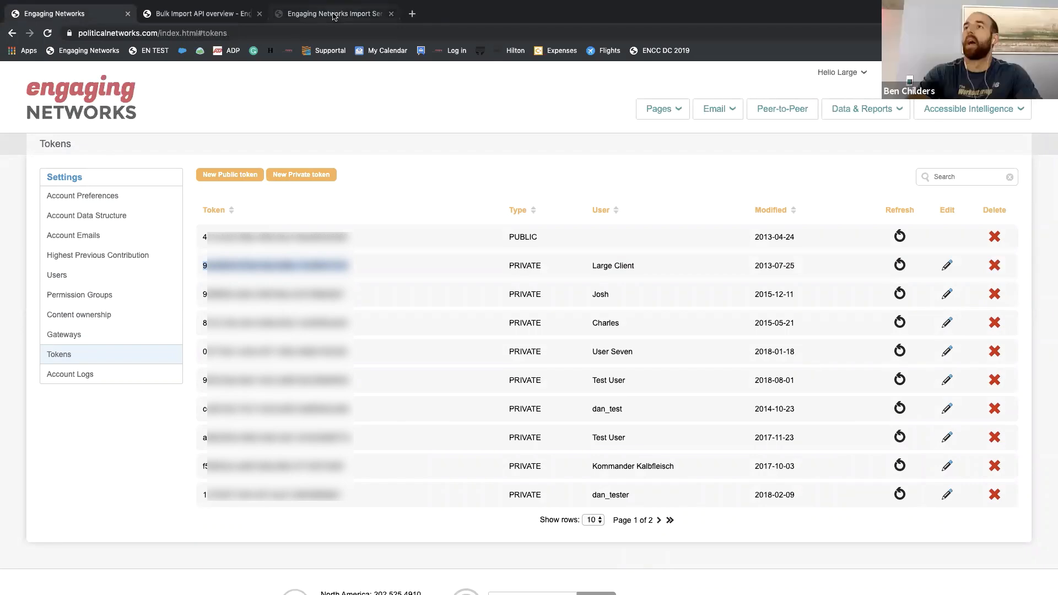
Step: View the form for creating a new private token and close it without saving
{"action": "left_click", "coordinate": [297, 191]}
{"action": "left_click", "coordinate": [302, 175]}
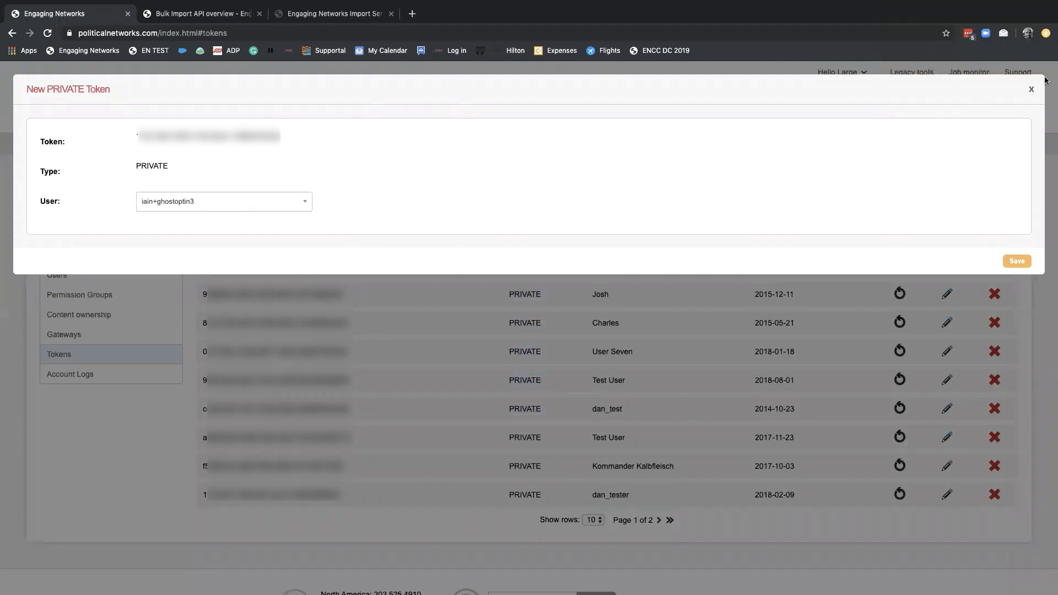
{"action": "left_click", "coordinate": [1030, 89]}
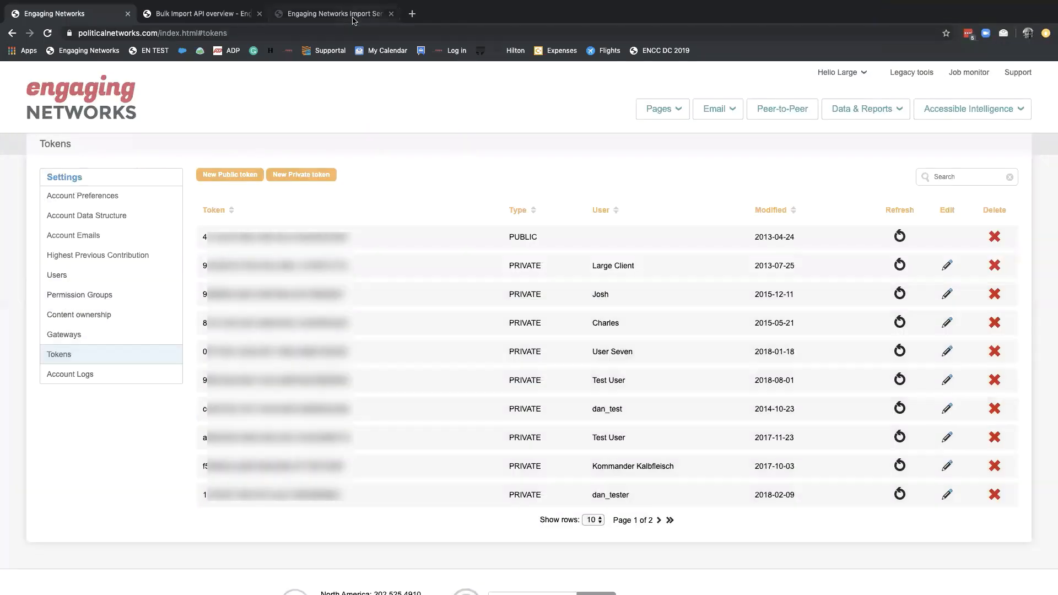
Step: Paste the copied private token into the token parameter of the Engaging Networks Import Service form
{"action": "left_click", "coordinate": [353, 19]}
{"action": "left_click", "coordinate": [390, 183]}
{"action": "key", "text": "super+v"}
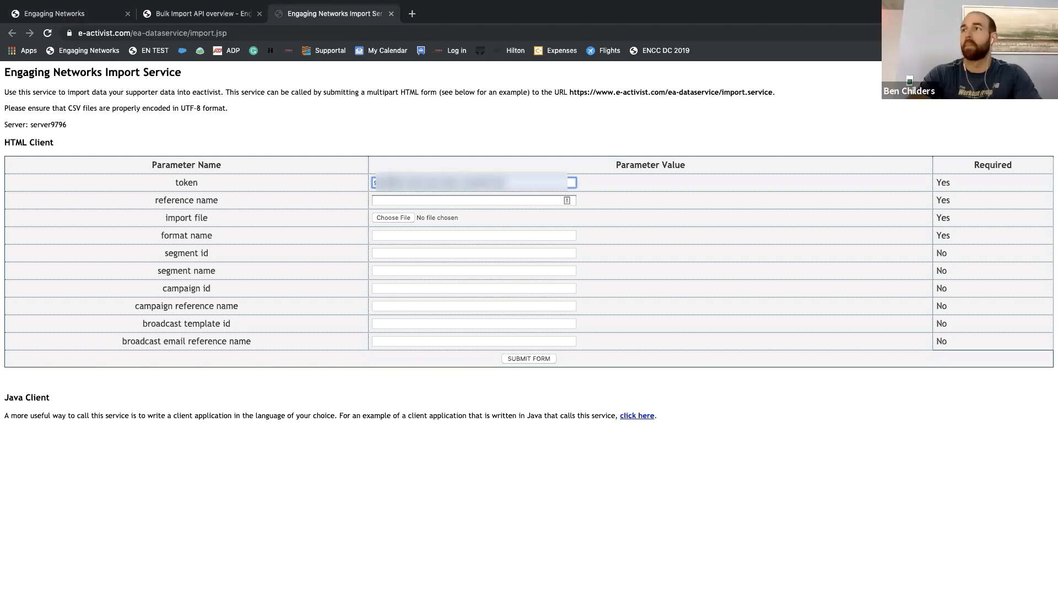
Step: Set the reference name to TEST for NGS and choose TEST FORNGS.csv as the import file
{"action": "left_click", "coordinate": [392, 200]}
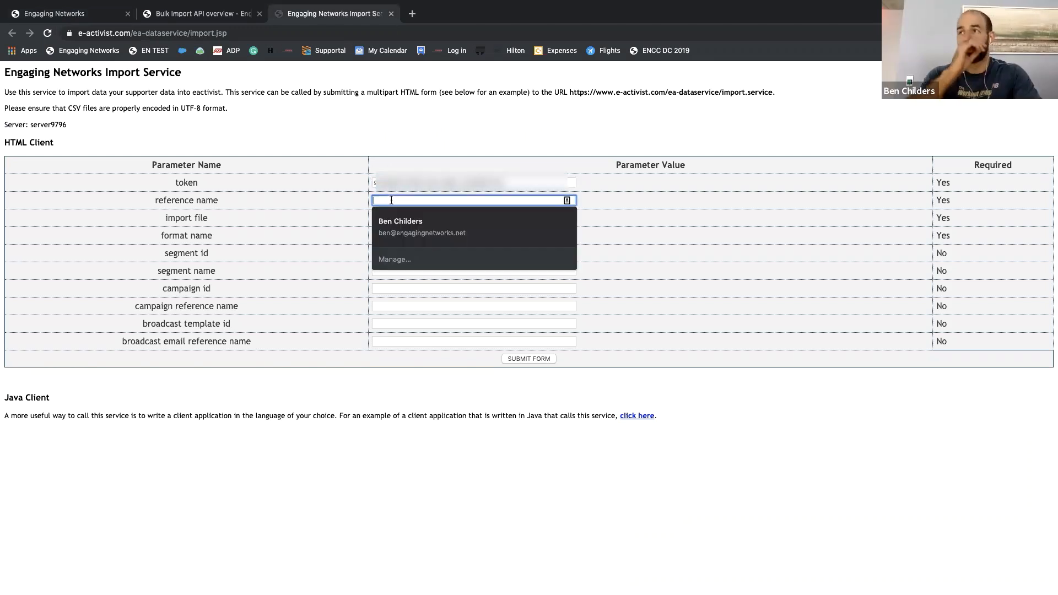
{"action": "type", "text": "TEST"}
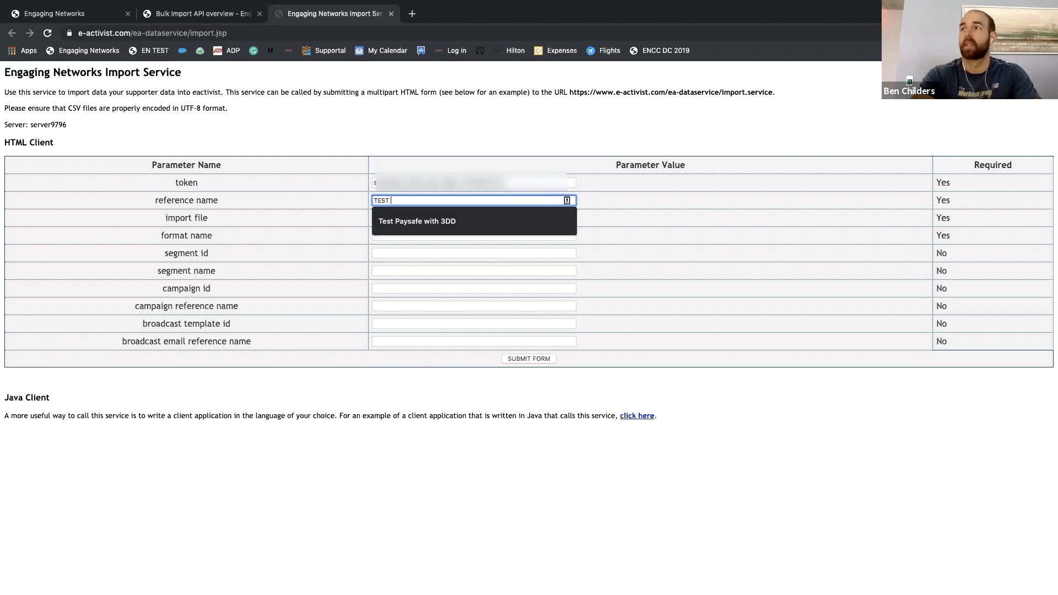
{"action": "type", "text": " for NGS"}
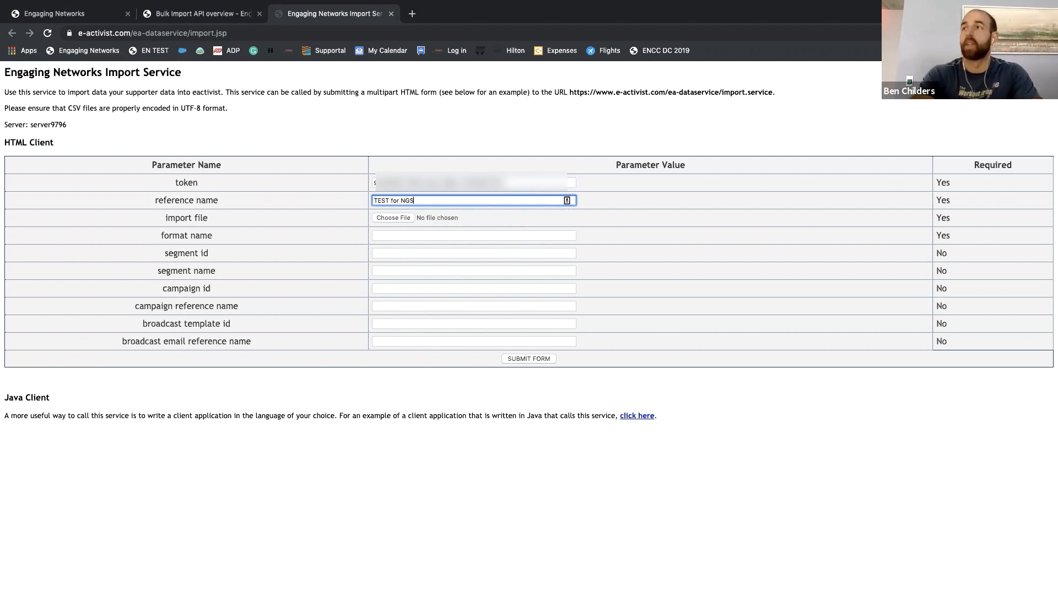
{"action": "left_click", "coordinate": [405, 216]}
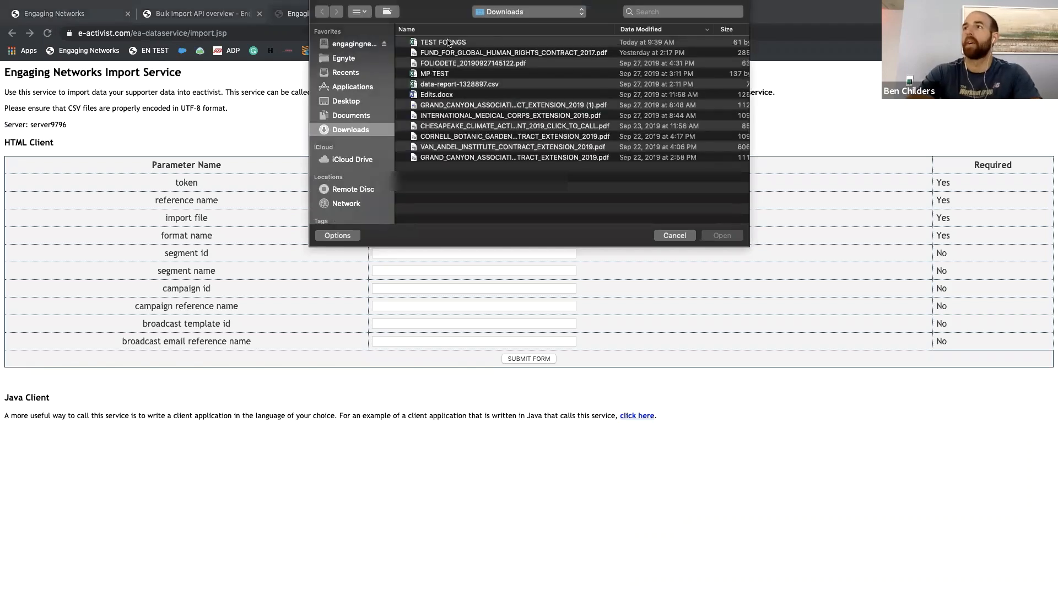
{"action": "double_click", "coordinate": [446, 42]}
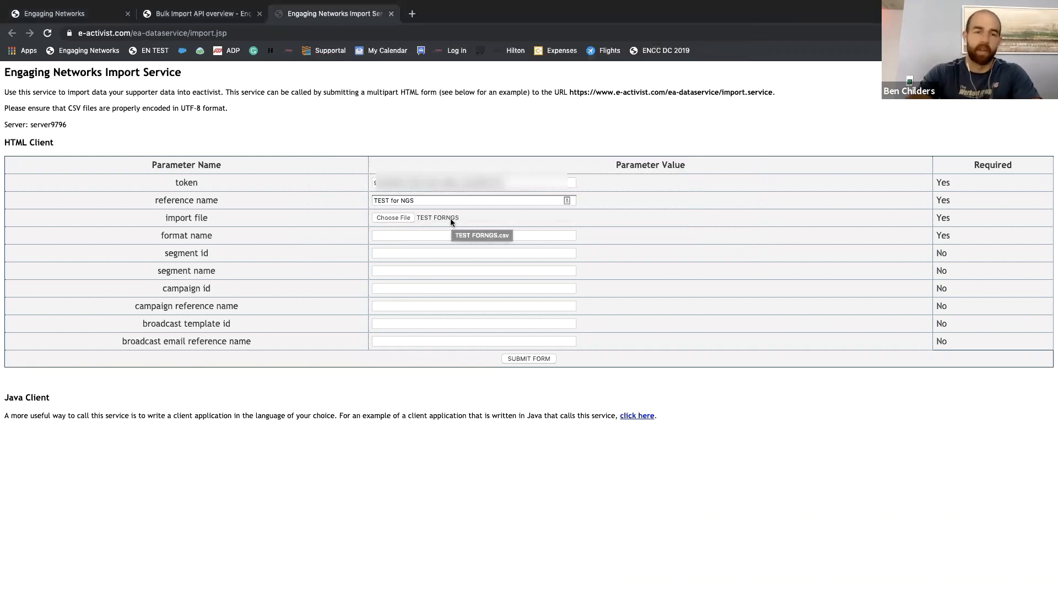
Step: Enter testforngs as both the format name and the segment id of the import request
{"action": "left_click", "coordinate": [403, 235]}
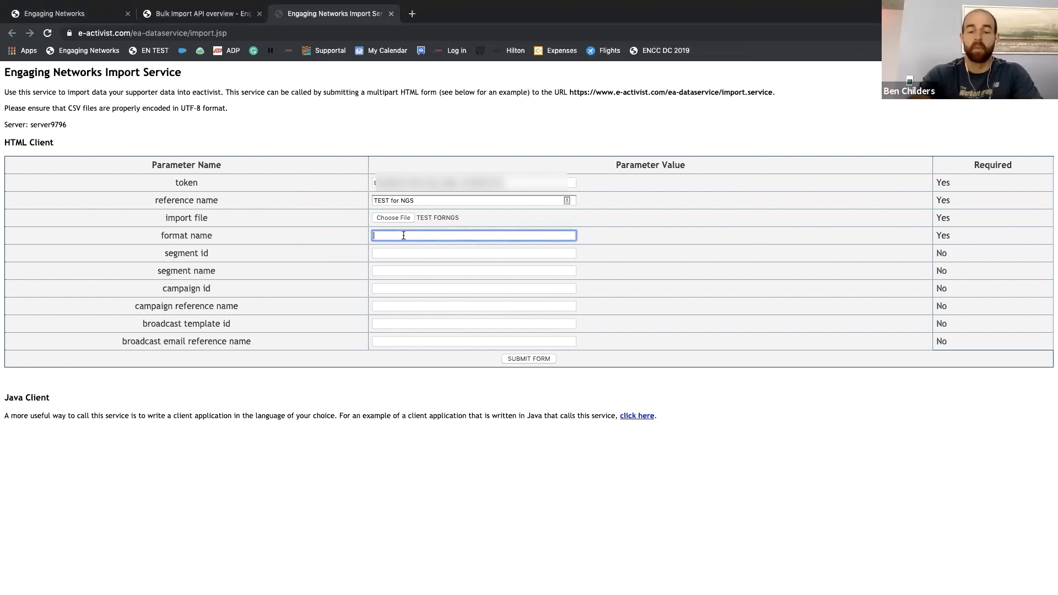
{"action": "left_click", "coordinate": [833, 7]}
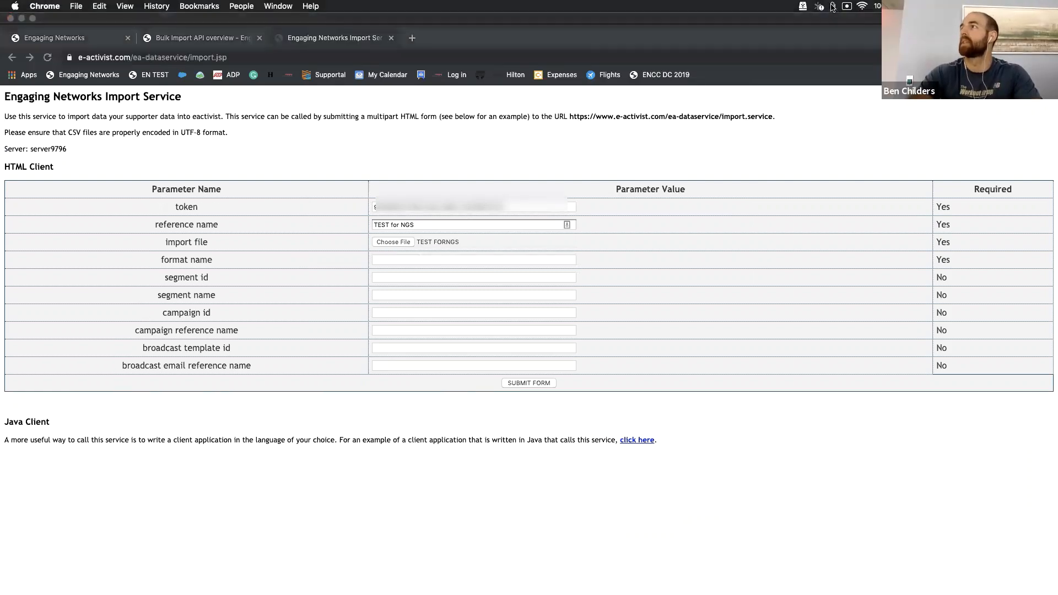
{"action": "left_click", "coordinate": [810, 48]}
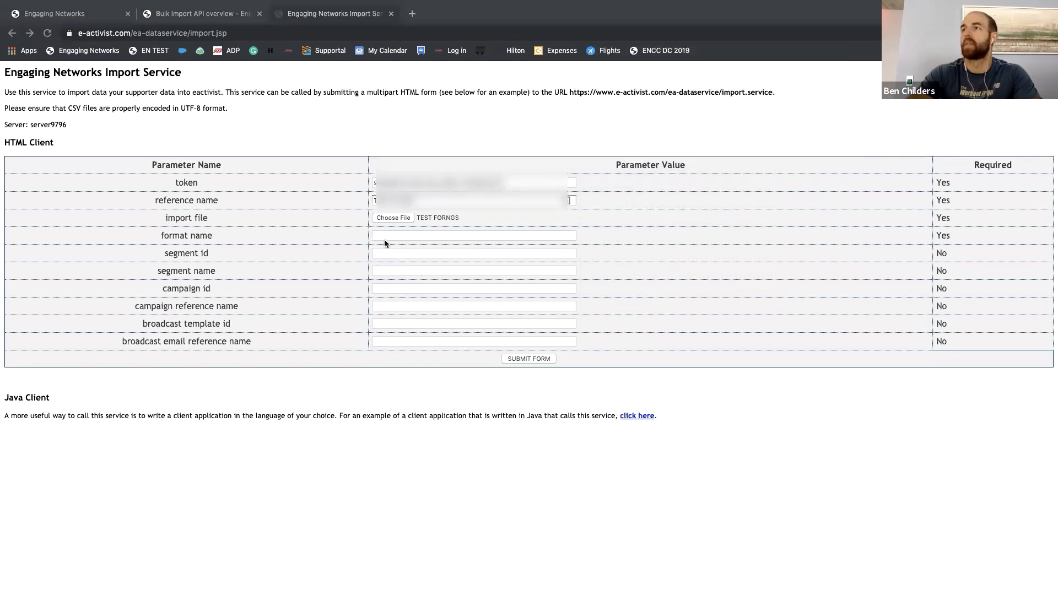
{"action": "left_click", "coordinate": [391, 238]}
{"action": "type", "text": "testforngs"}
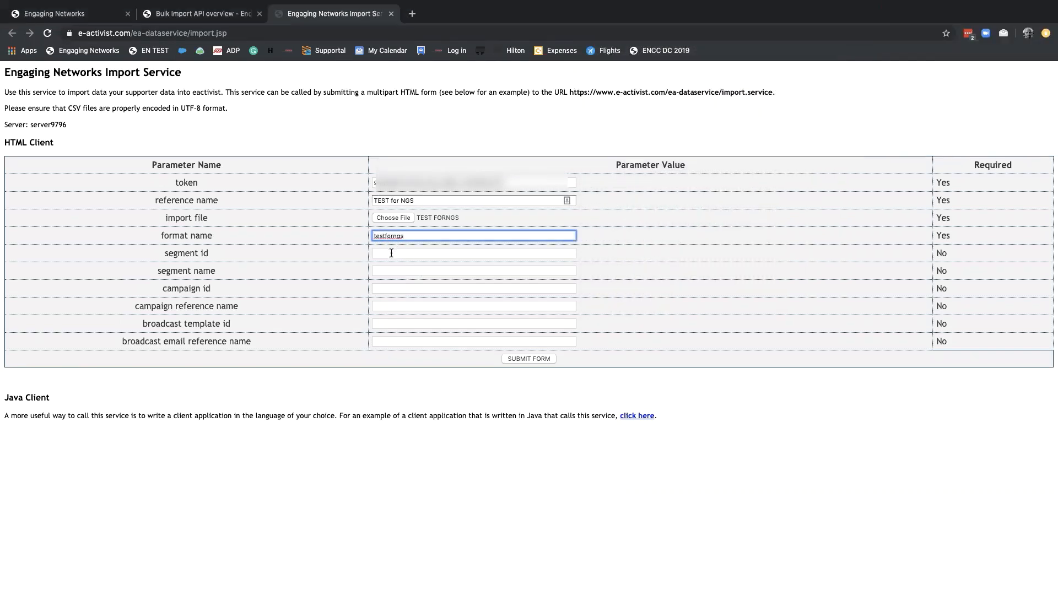
{"action": "left_click", "coordinate": [392, 253]}
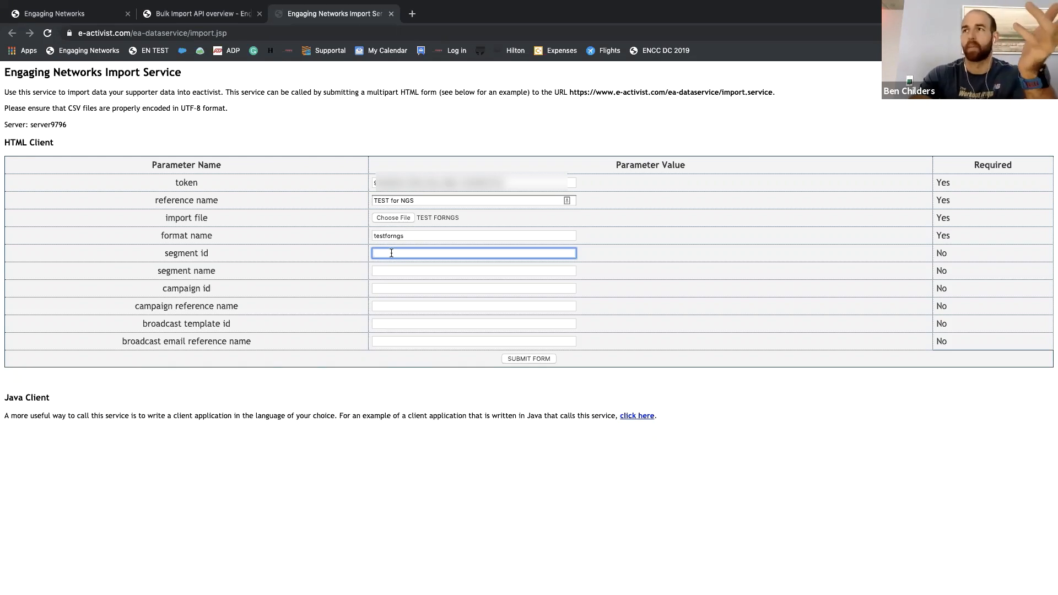
{"action": "type", "text": "testforngs"}
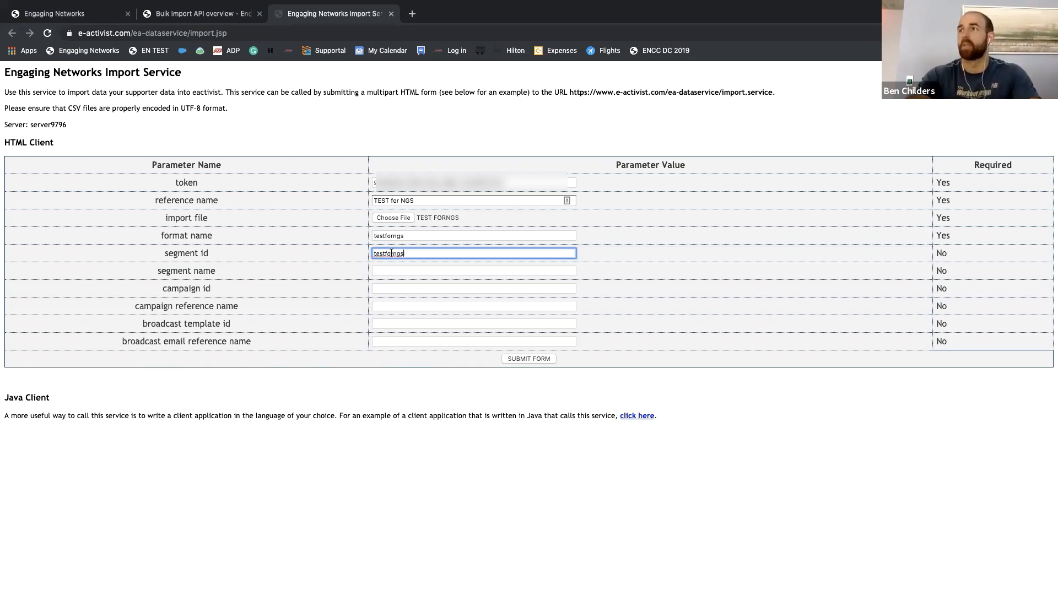
Step: Set the segment name to Test for NGS and submit the import request
{"action": "left_click", "coordinate": [390, 271]}
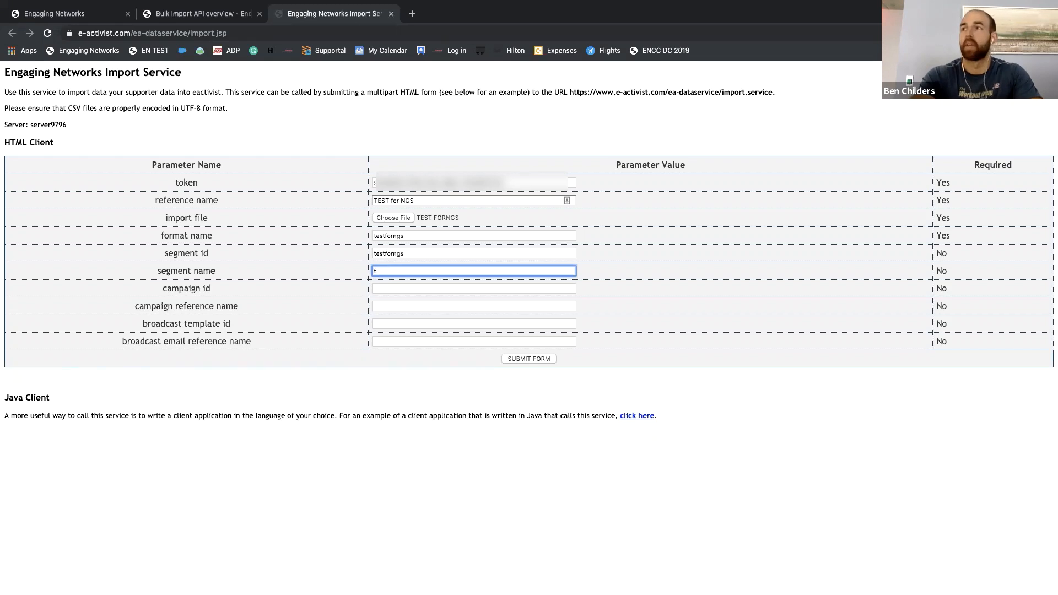
{"action": "type", "text": "Test for NGS"}
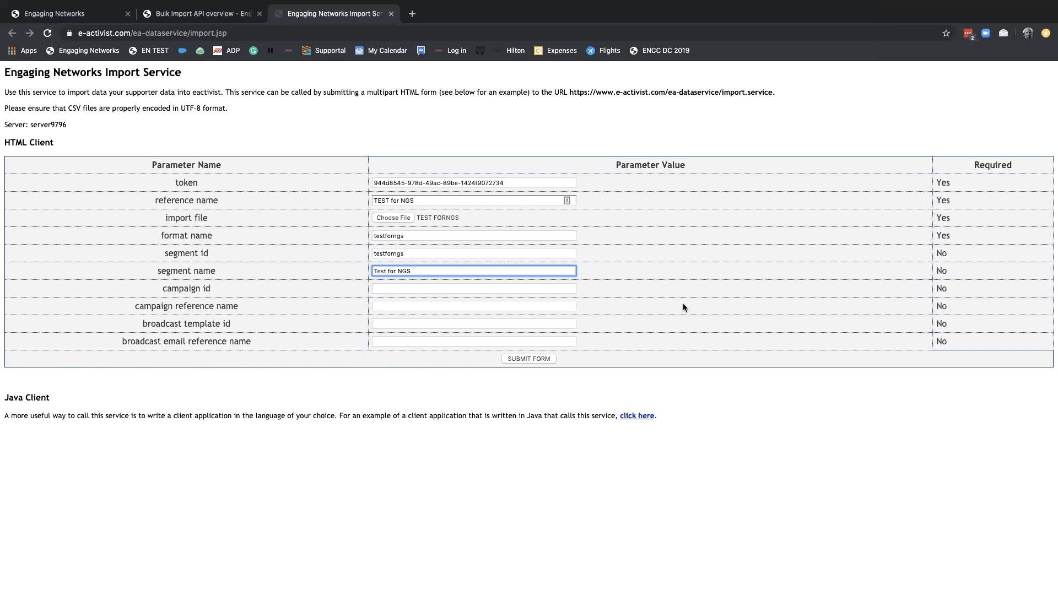
{"action": "left_click", "coordinate": [673, 360]}
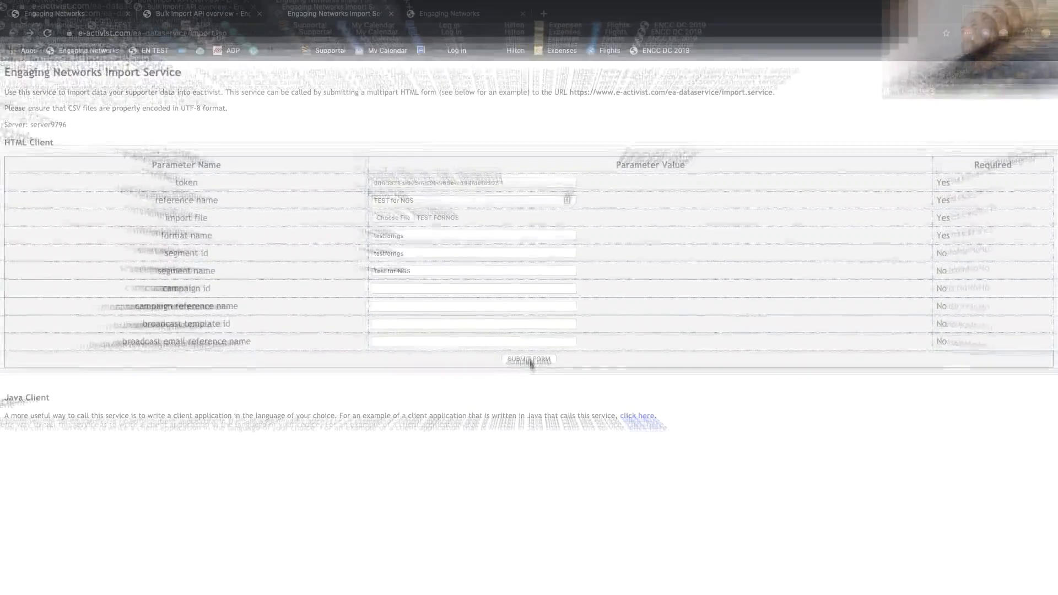
{"action": "left_click", "coordinate": [528, 359]}
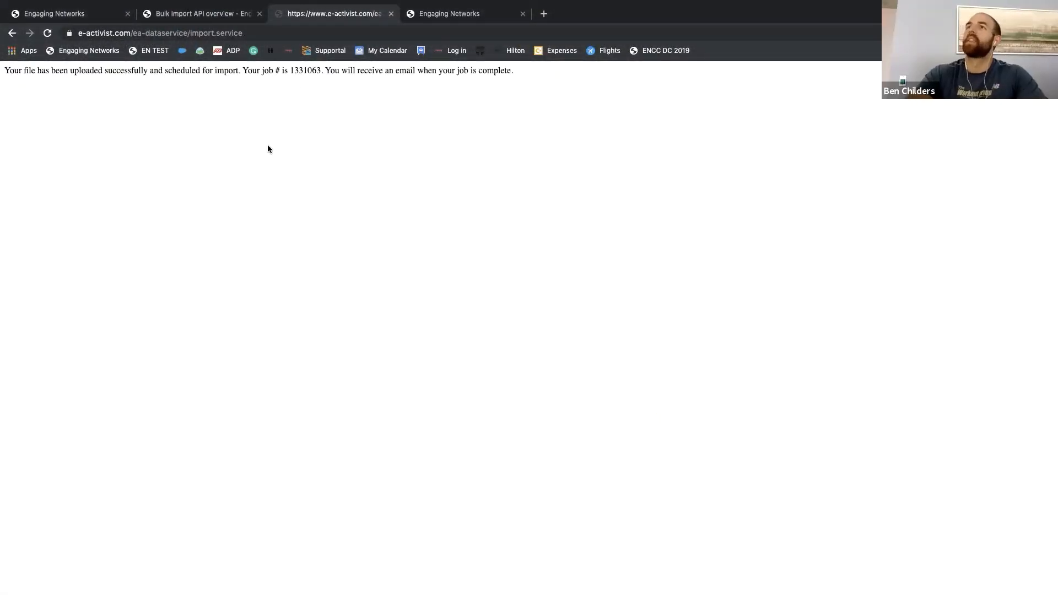
Step: Check the submitted import in an updated job monitor, and view the list of external CRM segments
{"action": "left_click", "coordinate": [483, 13]}
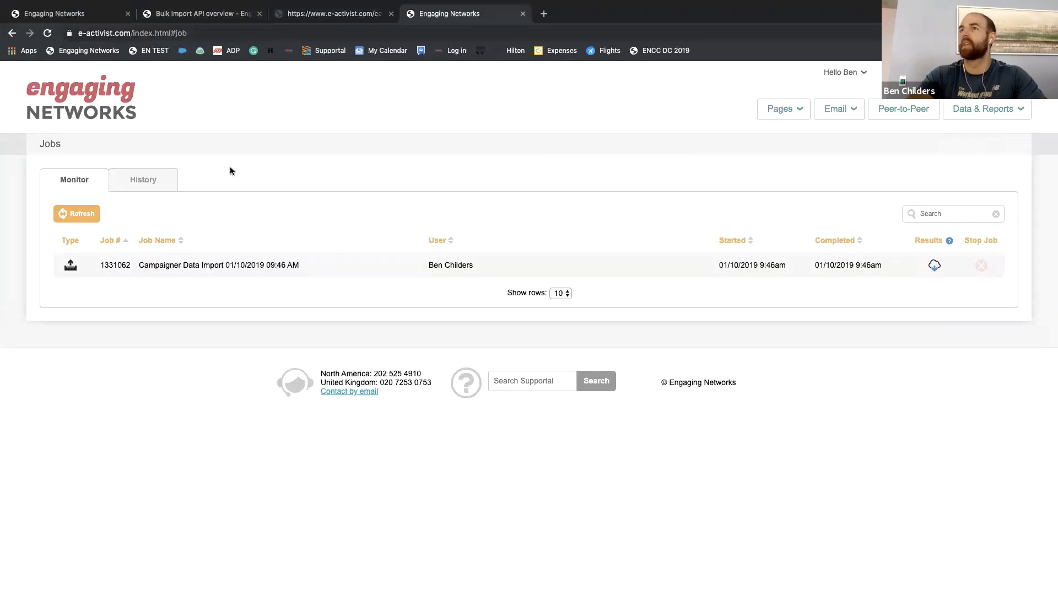
{"action": "left_click", "coordinate": [71, 96]}
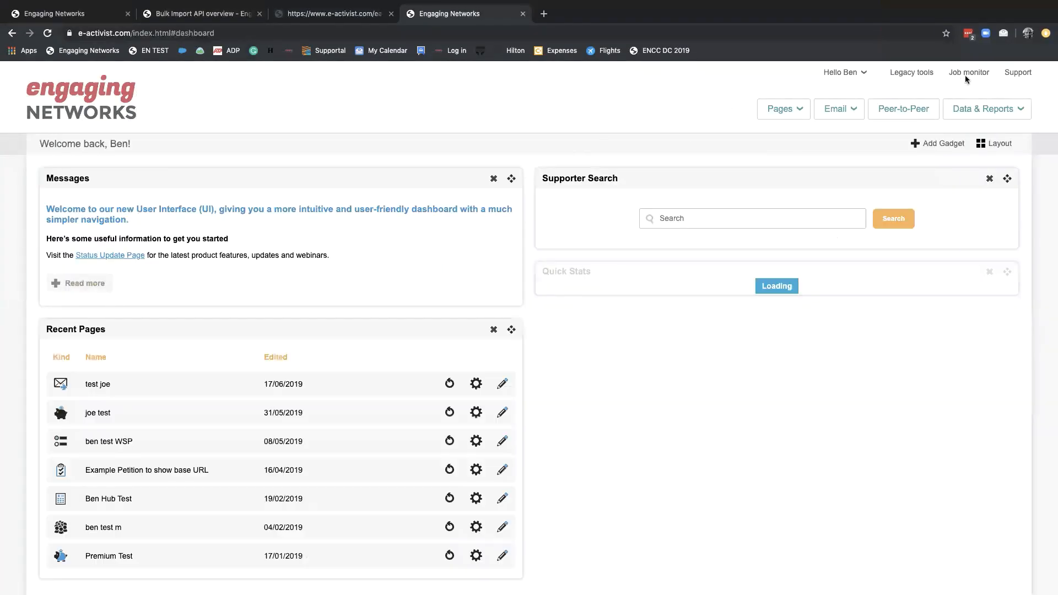
{"action": "left_click", "coordinate": [974, 73]}
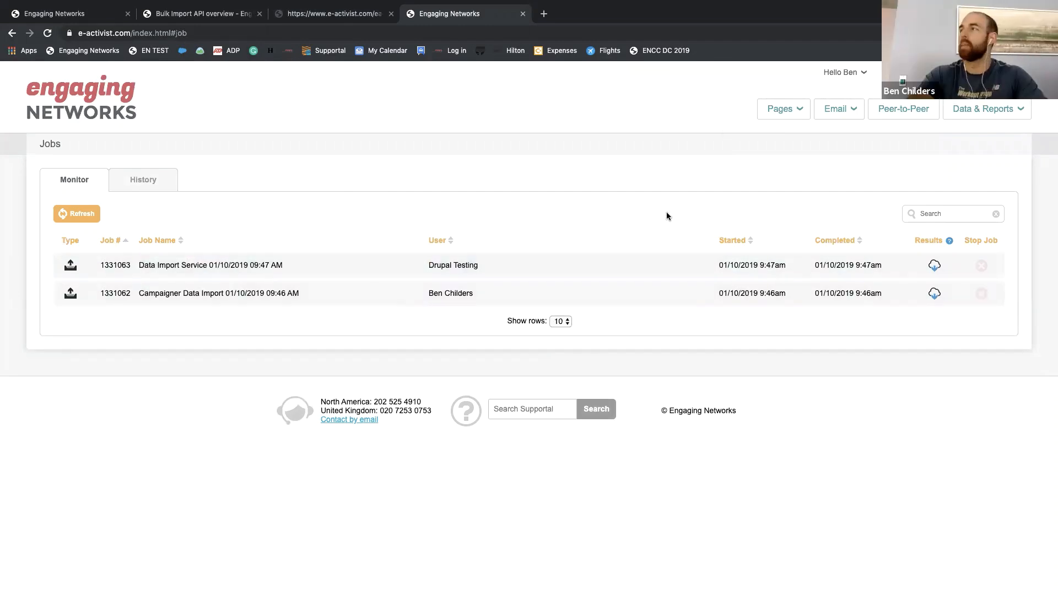
{"action": "mouse_move", "coordinate": [978, 114]}
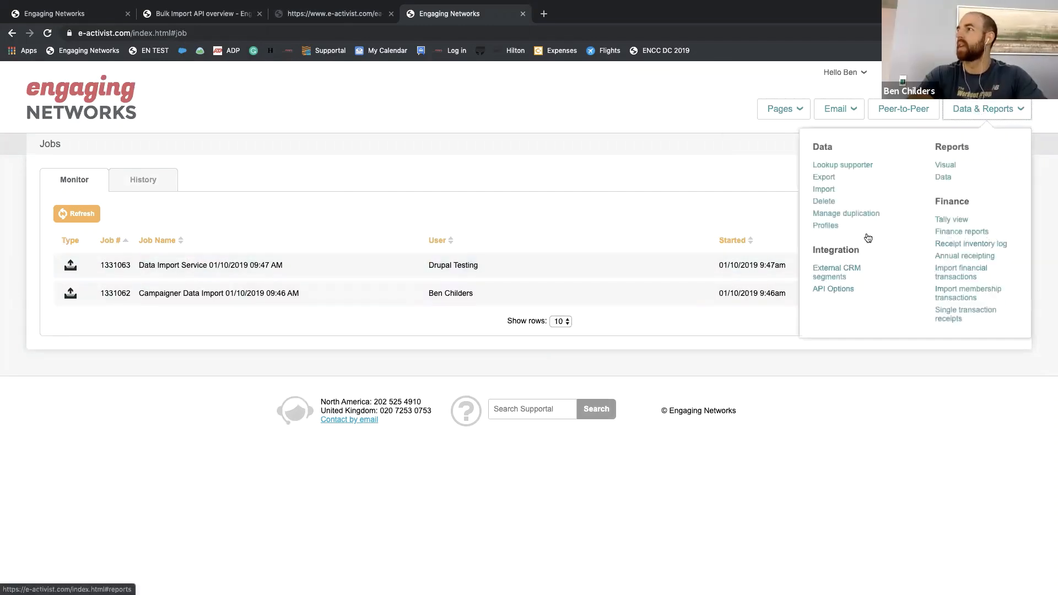
{"action": "left_click", "coordinate": [836, 271]}
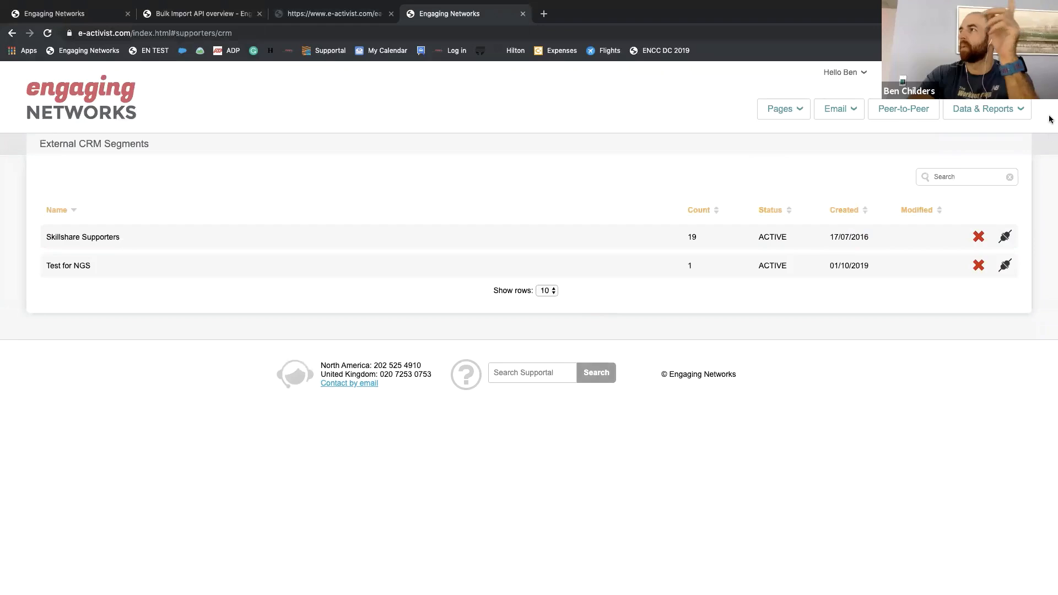
Step: Start a supporter data export query and add the CRM segment Test for NGS to its universe of records
{"action": "left_click", "coordinate": [1003, 113]}
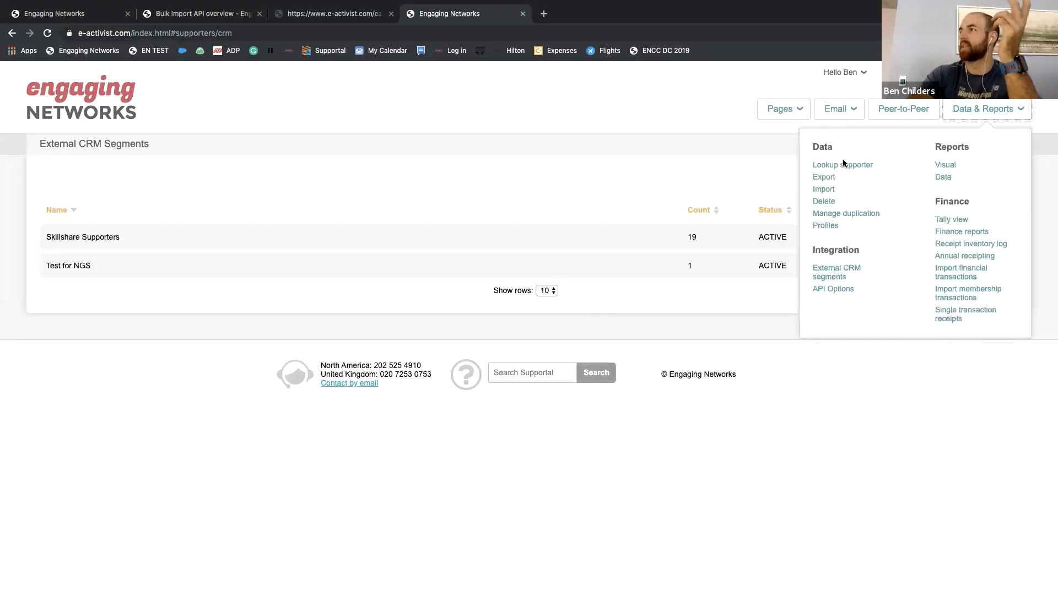
{"action": "left_click", "coordinate": [830, 179]}
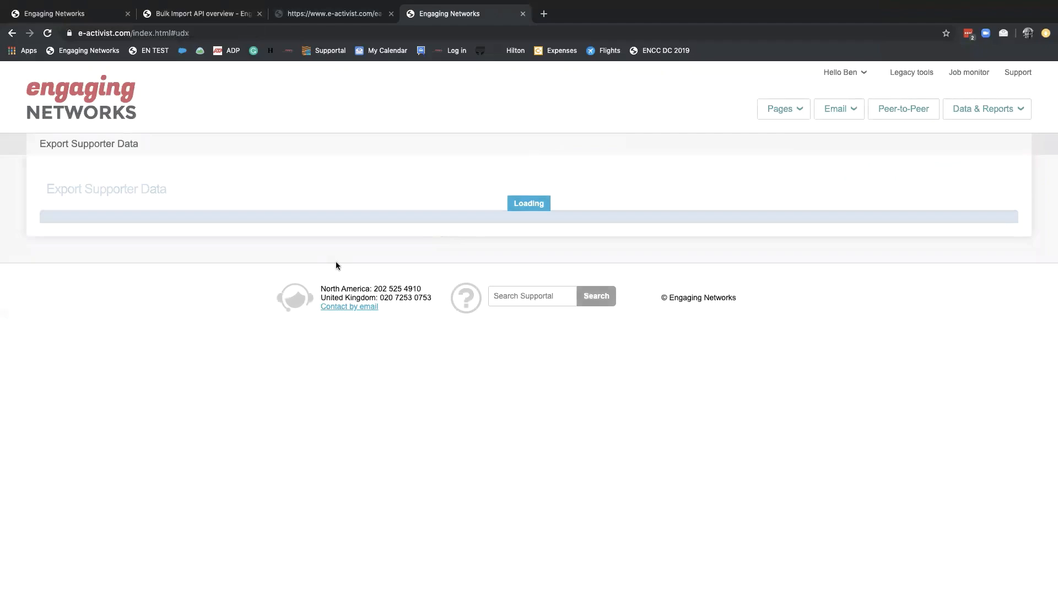
{"action": "left_click", "coordinate": [164, 252]}
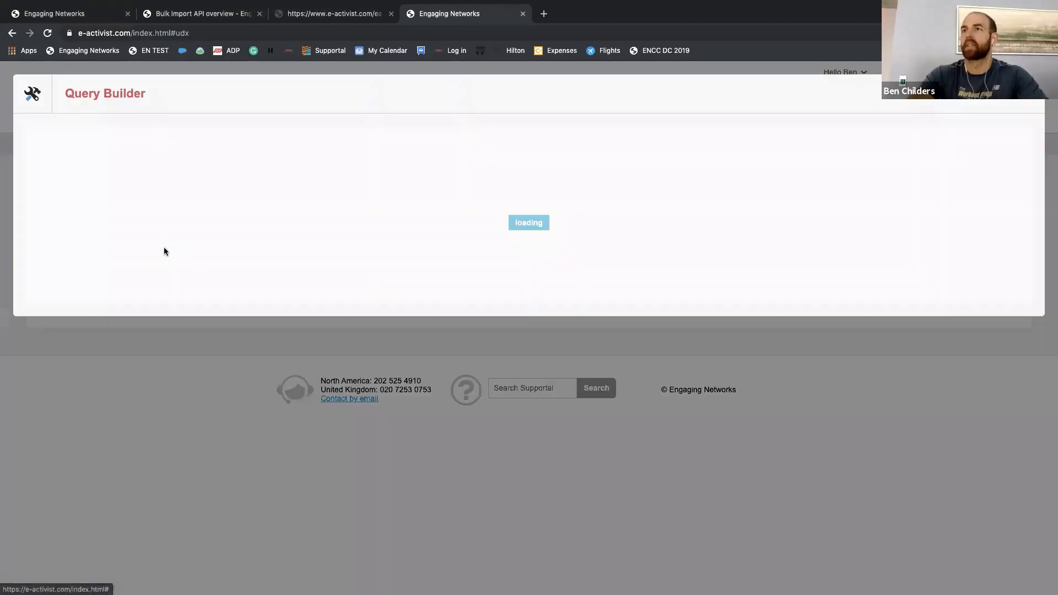
{"action": "left_click", "coordinate": [142, 207]}
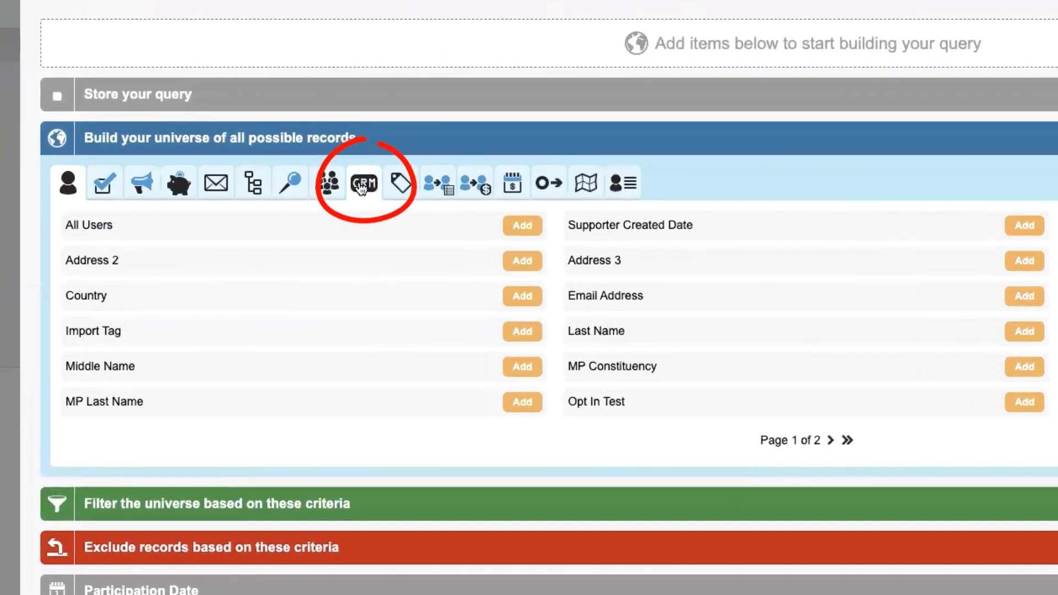
{"action": "left_click", "coordinate": [361, 189]}
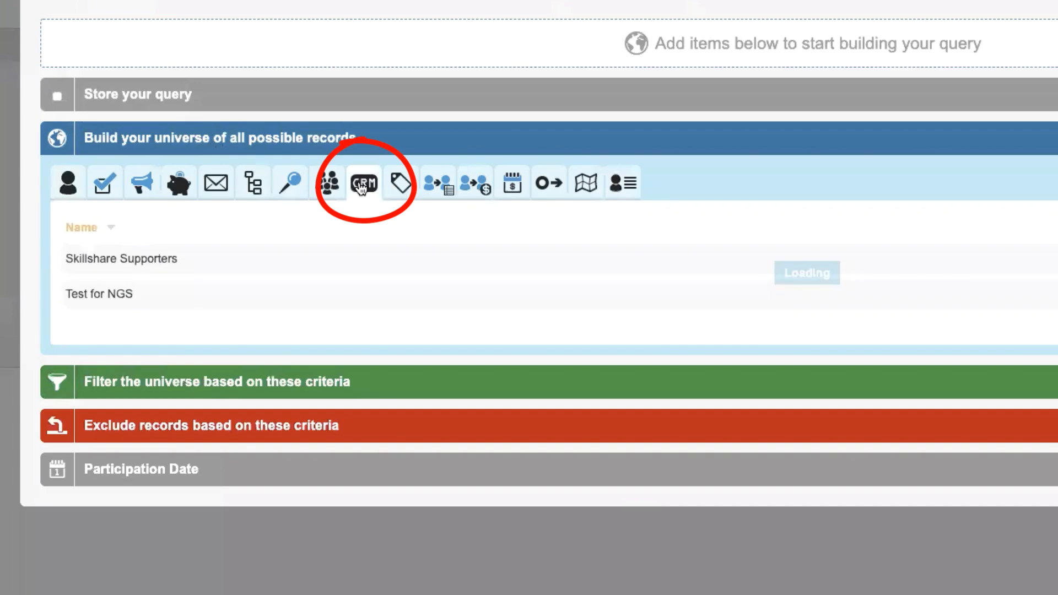
{"action": "left_click", "coordinate": [276, 297]}
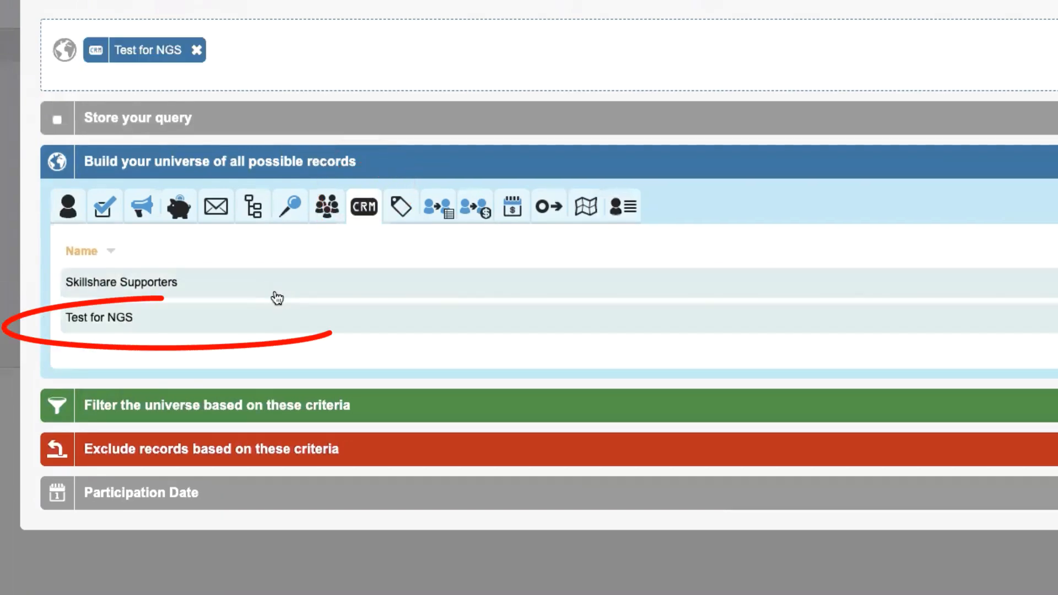